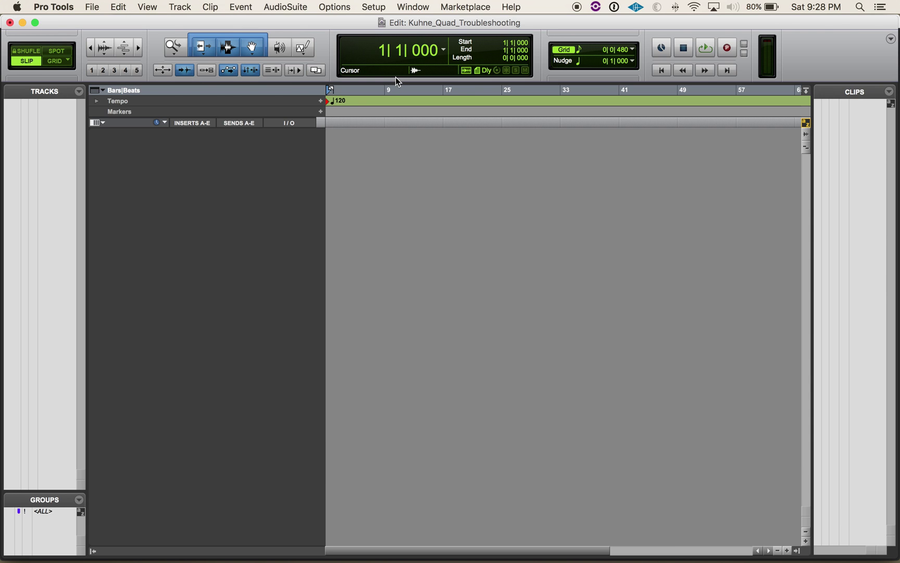
Switch the playback engine to Universal Audio Apollo Thunderbolt, letting the session save, close and reopen.
{"action": "left_click", "coordinate": [376, 10]}
{"action": "left_click", "coordinate": [376, 7]}
{"action": "left_click", "coordinate": [375, 9]}
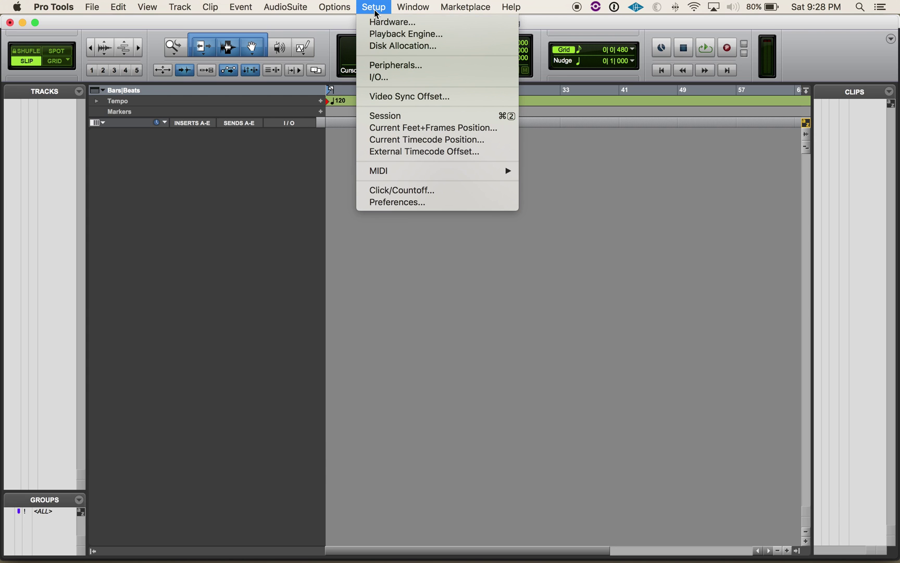
{"action": "left_click", "coordinate": [377, 9]}
{"action": "left_click", "coordinate": [377, 10]}
{"action": "left_click", "coordinate": [398, 34]}
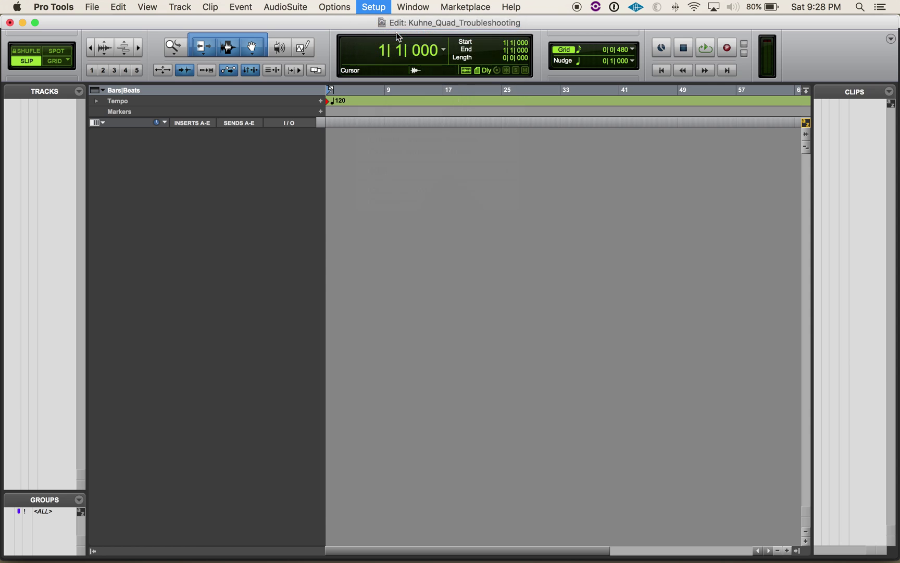
{"action": "left_click", "coordinate": [454, 152]}
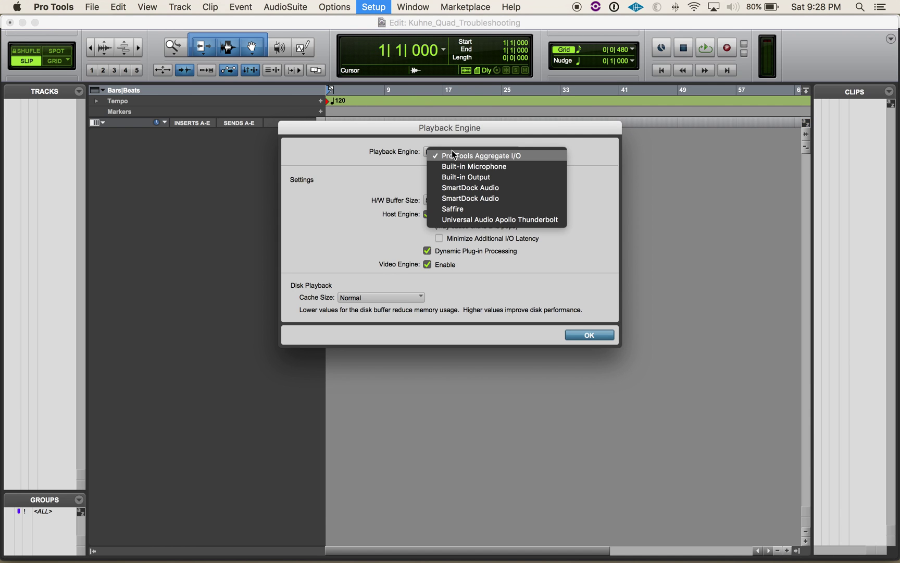
{"action": "left_click", "coordinate": [476, 223]}
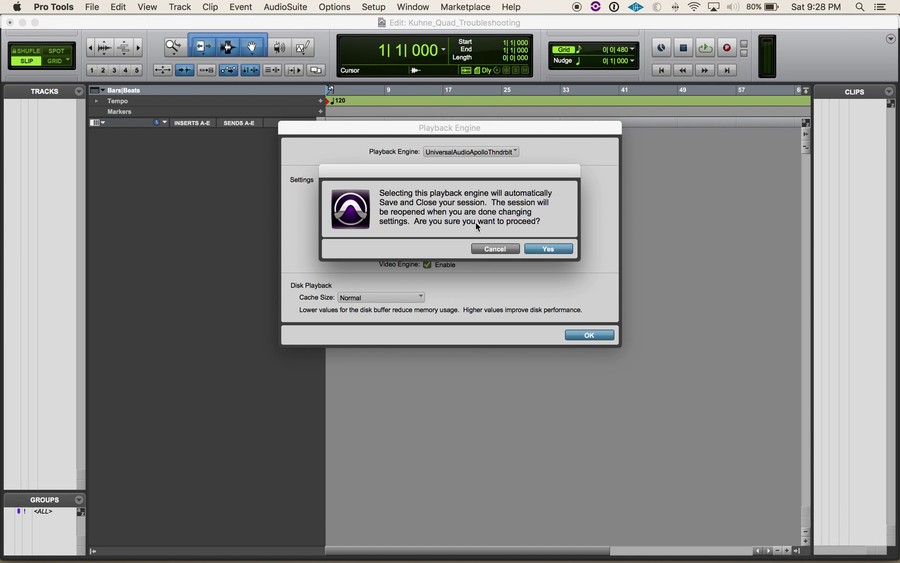
{"action": "key", "text": "Return"}
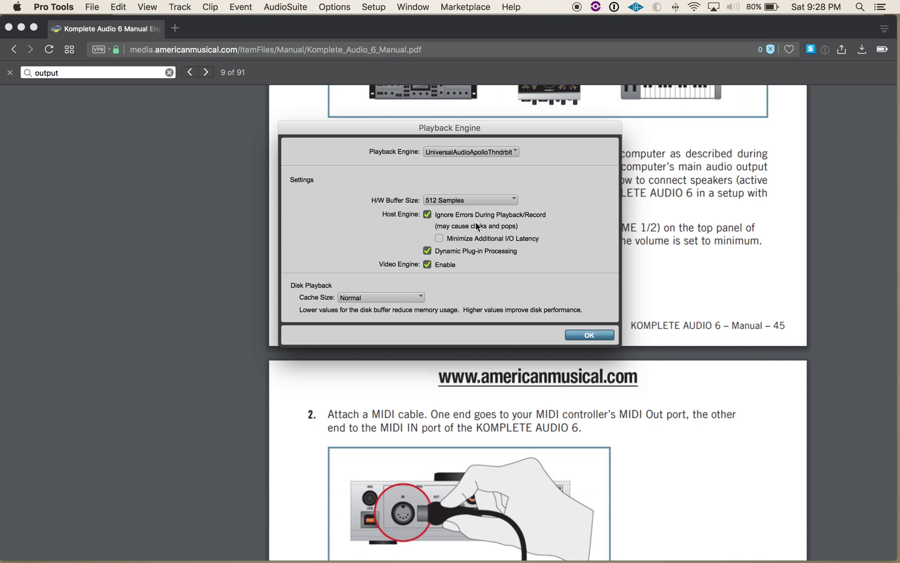
{"action": "key", "text": "Return"}
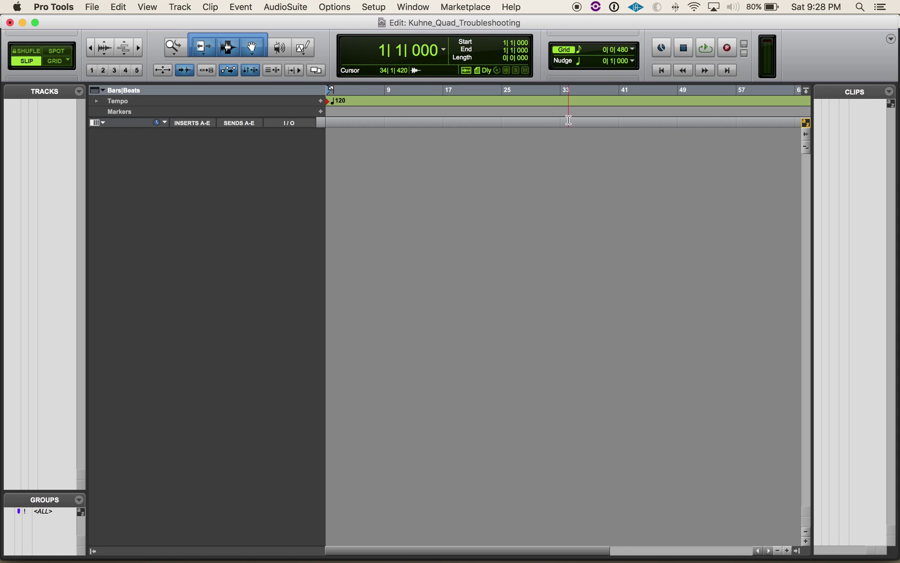
{"action": "left_click", "coordinate": [377, 10]}
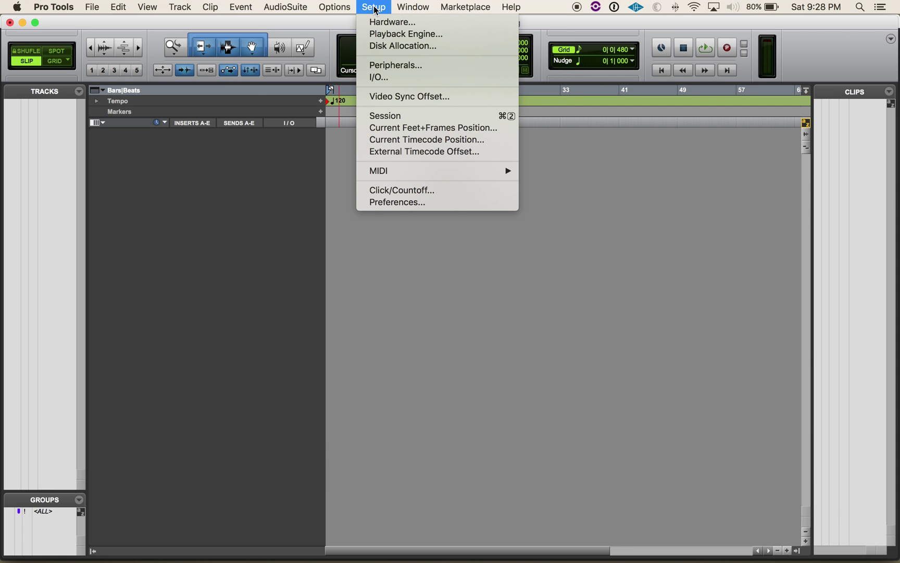
Delete every output path in I/O Setup.
{"action": "left_click", "coordinate": [384, 78]}
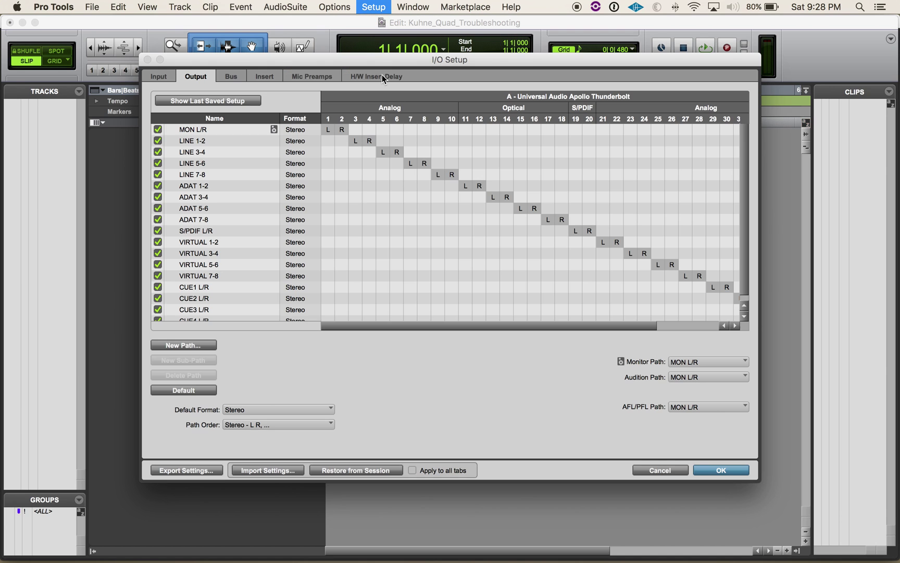
{"action": "key", "text": "super+a"}
{"action": "key", "text": "BackSpace"}
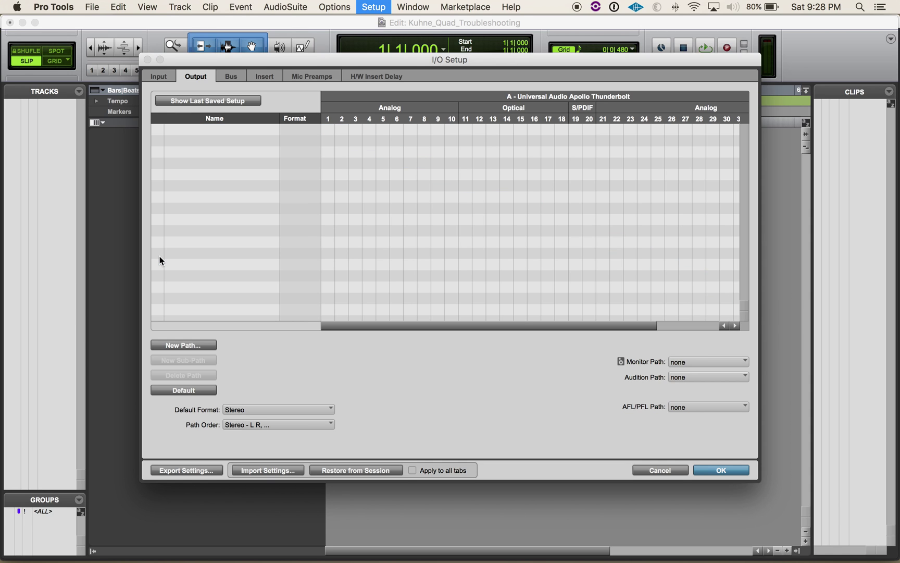
Delete every input path, then restore the default Apollo input paths.
{"action": "left_click", "coordinate": [165, 76]}
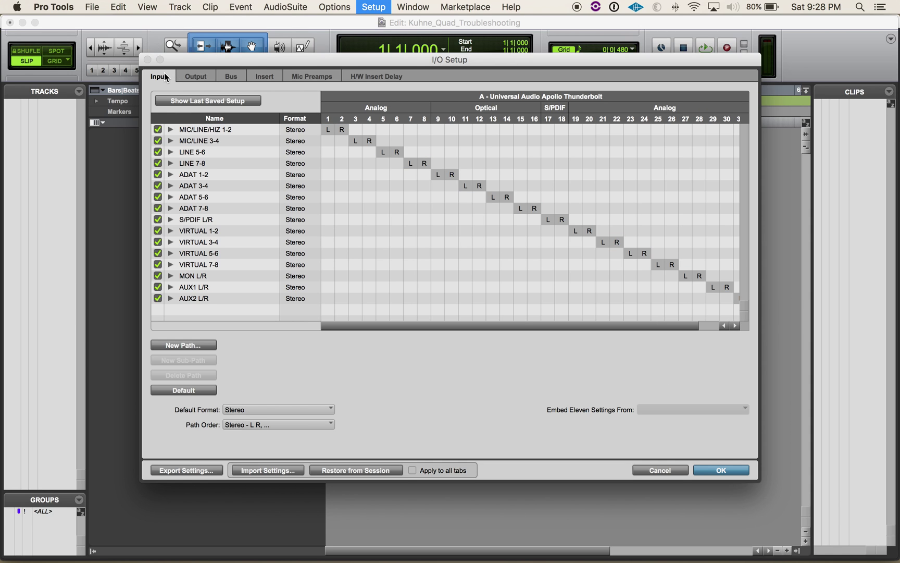
{"action": "key", "text": "super+a"}
{"action": "key", "text": "BackSpace"}
{"action": "left_click", "coordinate": [230, 76]}
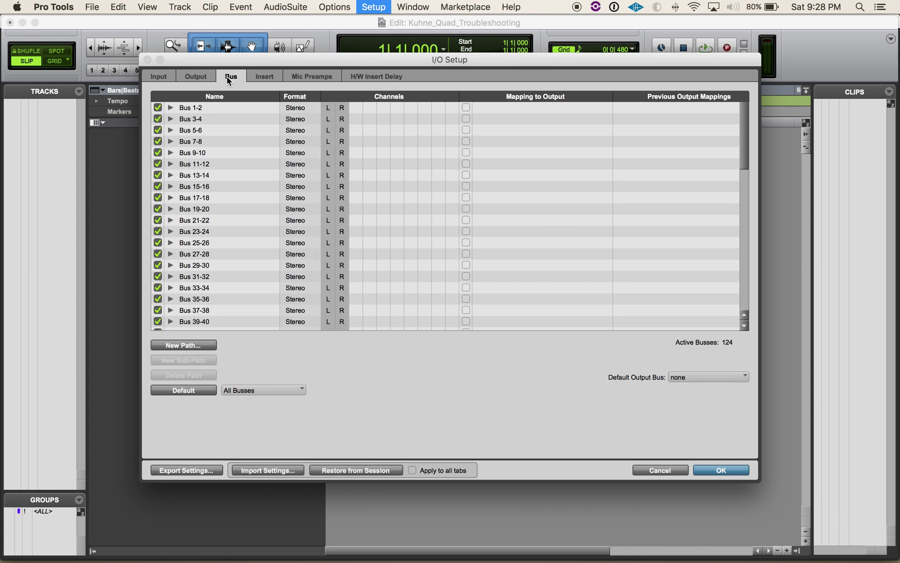
{"action": "left_click", "coordinate": [163, 77]}
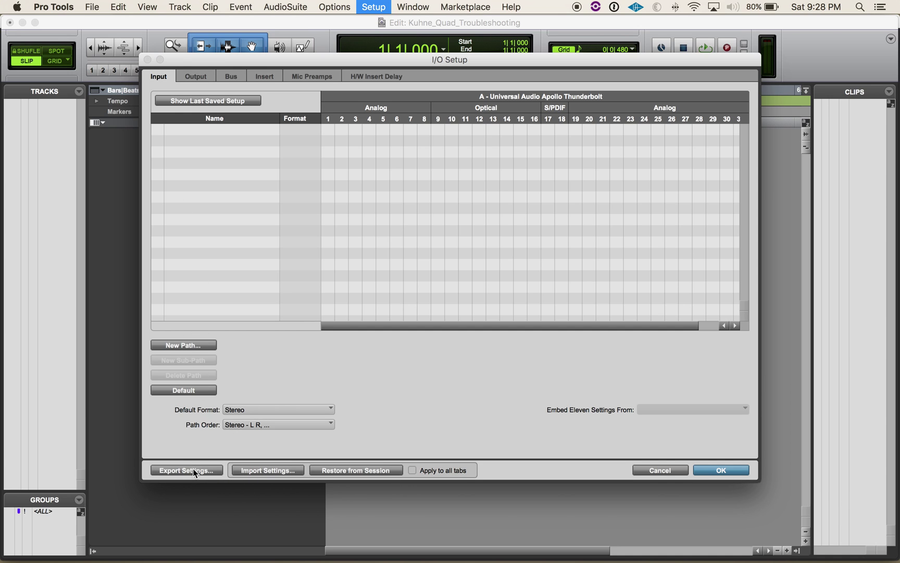
{"action": "left_click", "coordinate": [200, 392]}
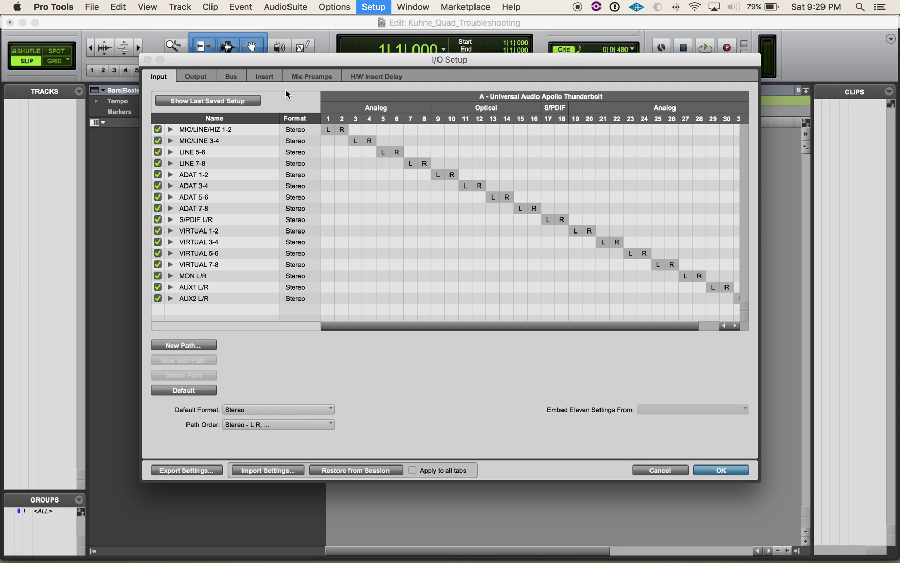
Restore the default Apollo output paths, MON L/R through CUE L/R, and check the bus list.
{"action": "left_click", "coordinate": [198, 76]}
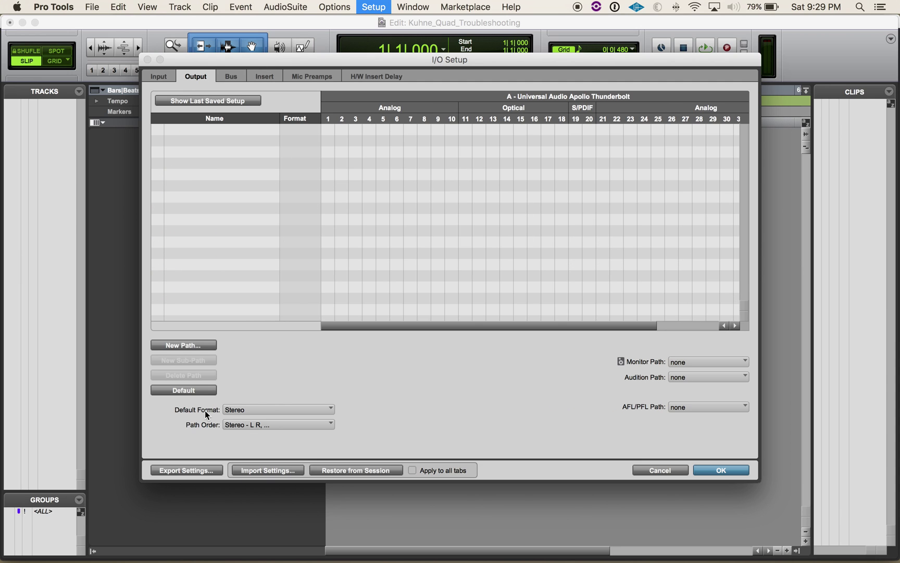
{"action": "left_click", "coordinate": [190, 392]}
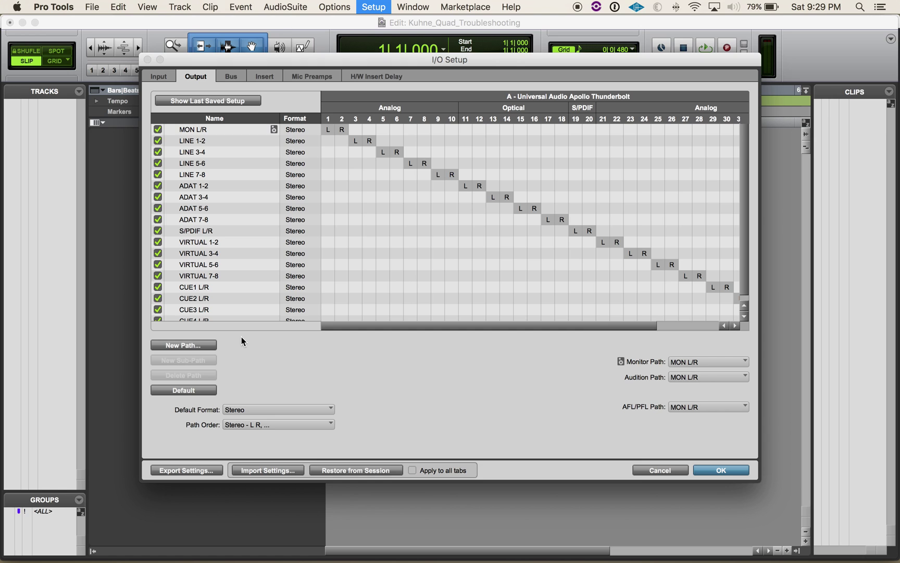
{"action": "left_click", "coordinate": [233, 78]}
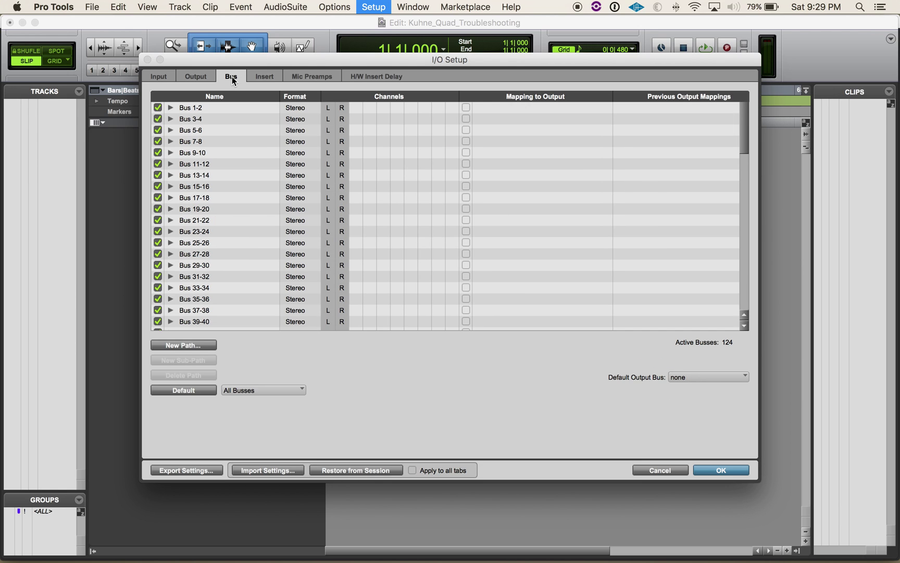
{"action": "left_click", "coordinate": [196, 78]}
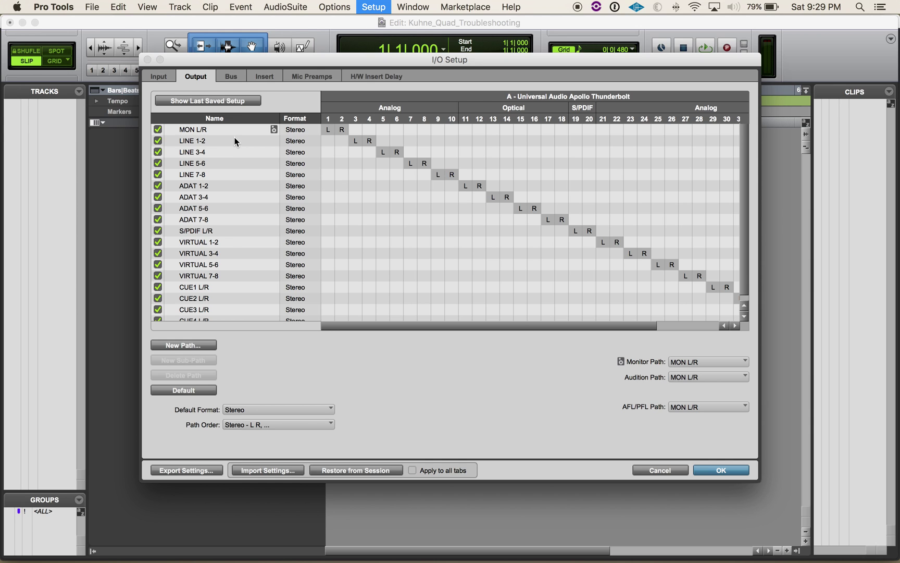
{"action": "left_click", "coordinate": [241, 77]}
Delete all bus paths and restore the default buses.
{"action": "scroll", "coordinate": [270, 206], "scroll_direction": "down", "scroll_amount": 10}
{"action": "scroll", "coordinate": [270, 206], "scroll_direction": "up", "scroll_amount": 15}
{"action": "key", "text": "super+a"}
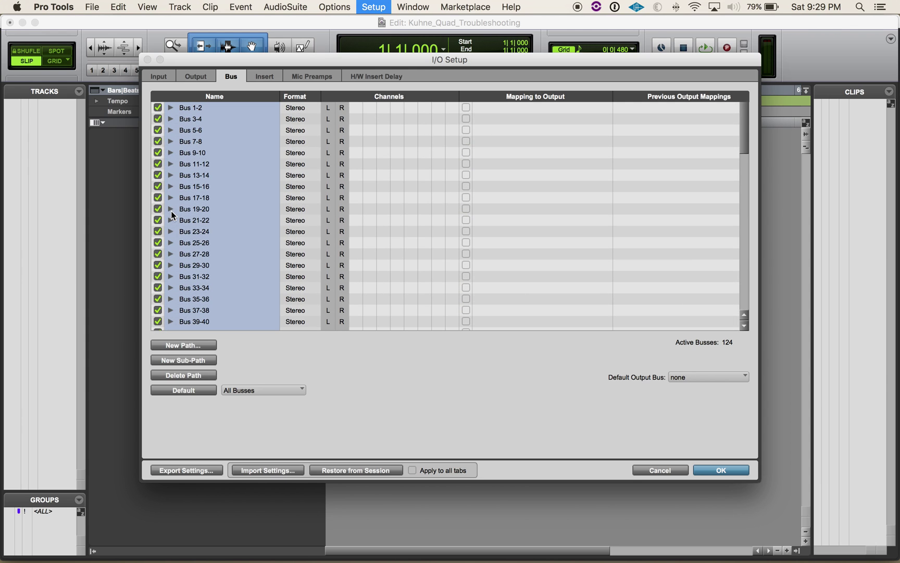
{"action": "key", "text": "BackSpace"}
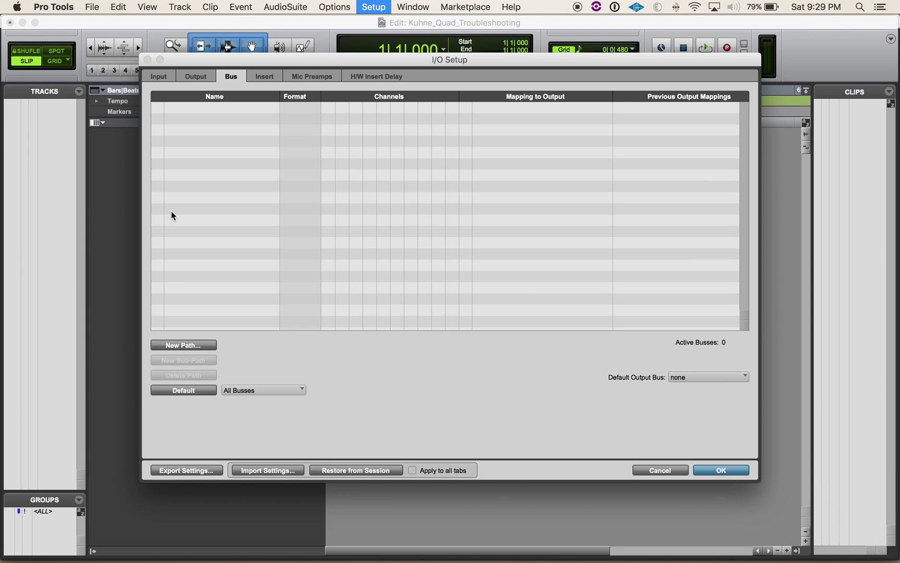
{"action": "left_click", "coordinate": [178, 390]}
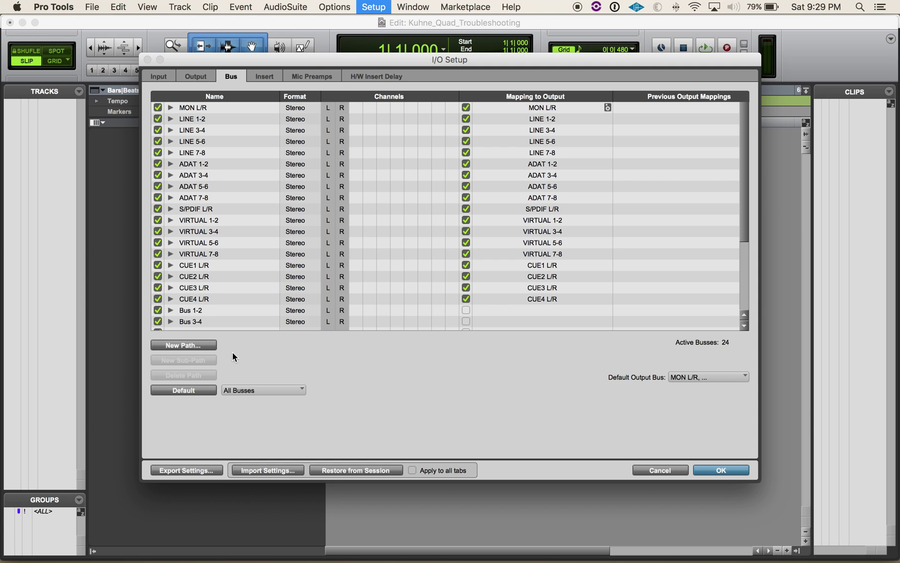
Create fifty new stereo bus paths, bringing the active busses to 124.
{"action": "scroll", "coordinate": [193, 305], "scroll_direction": "down", "scroll_amount": 5}
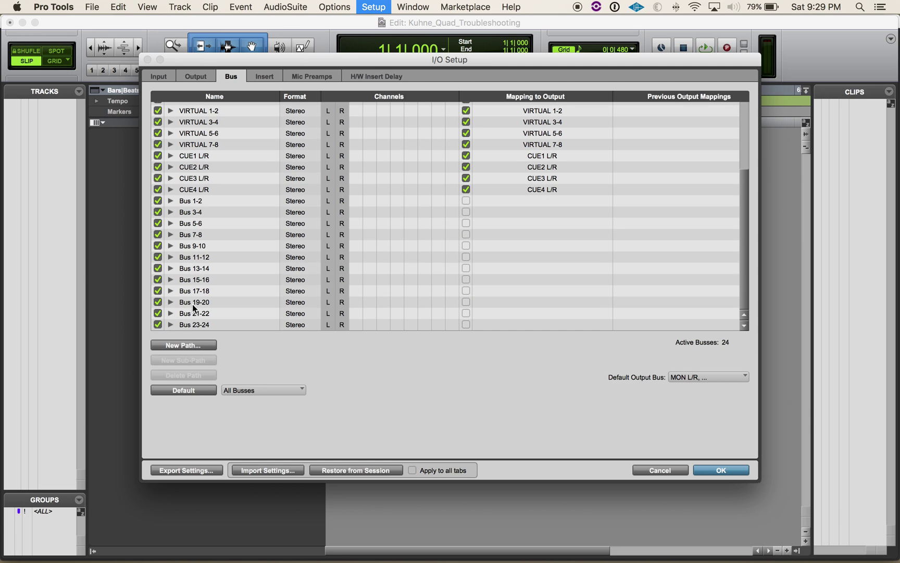
{"action": "left_click", "coordinate": [200, 347]}
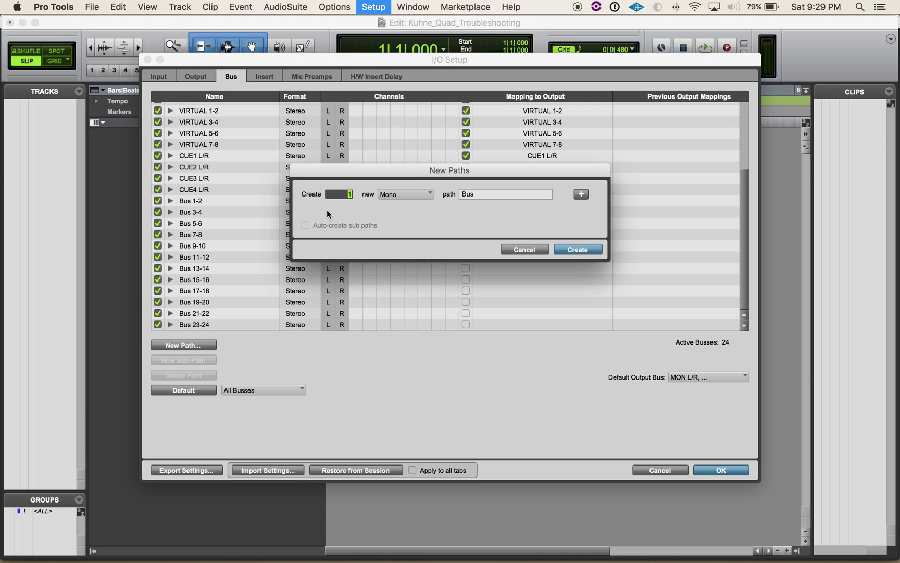
{"action": "key", "text": "super+Right"}
{"action": "key", "text": "Return"}
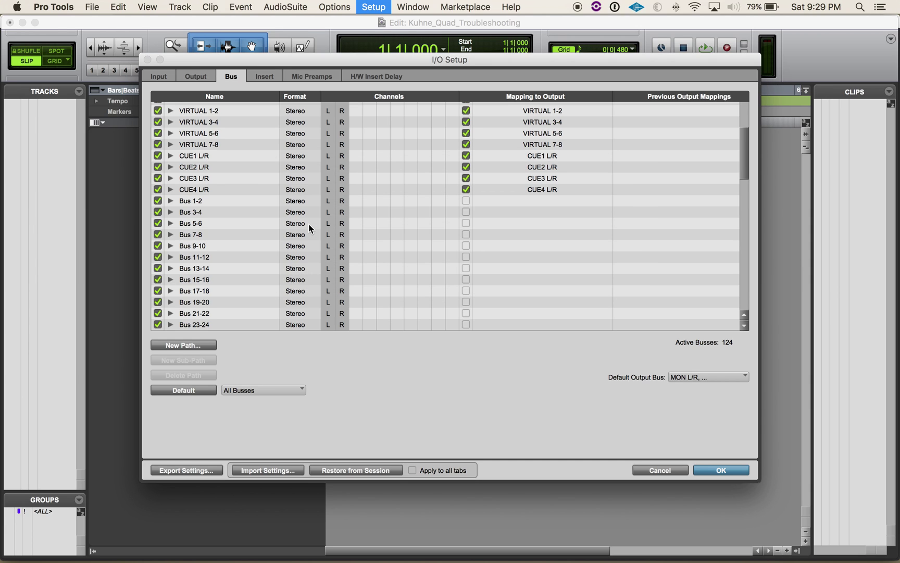
{"action": "left_click", "coordinate": [171, 200]}
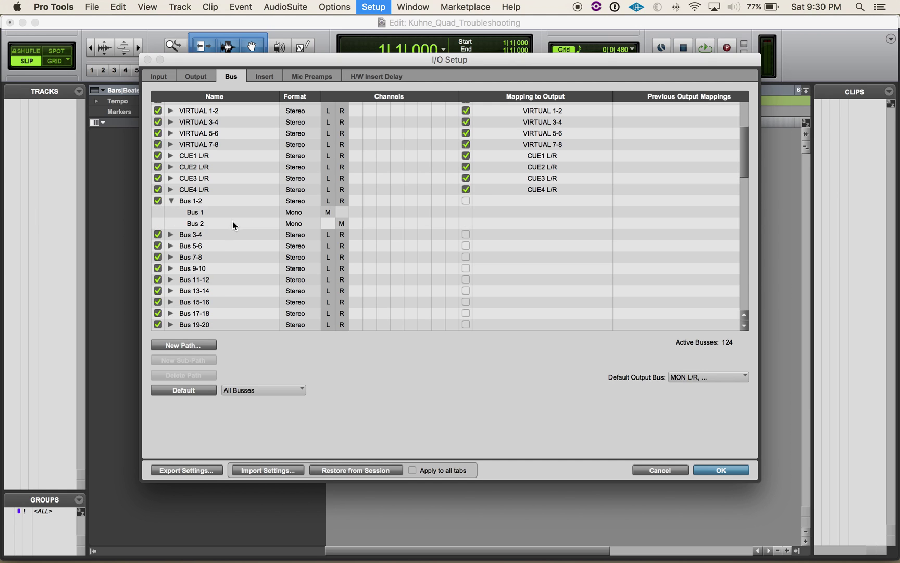
{"action": "left_click", "coordinate": [171, 201]}
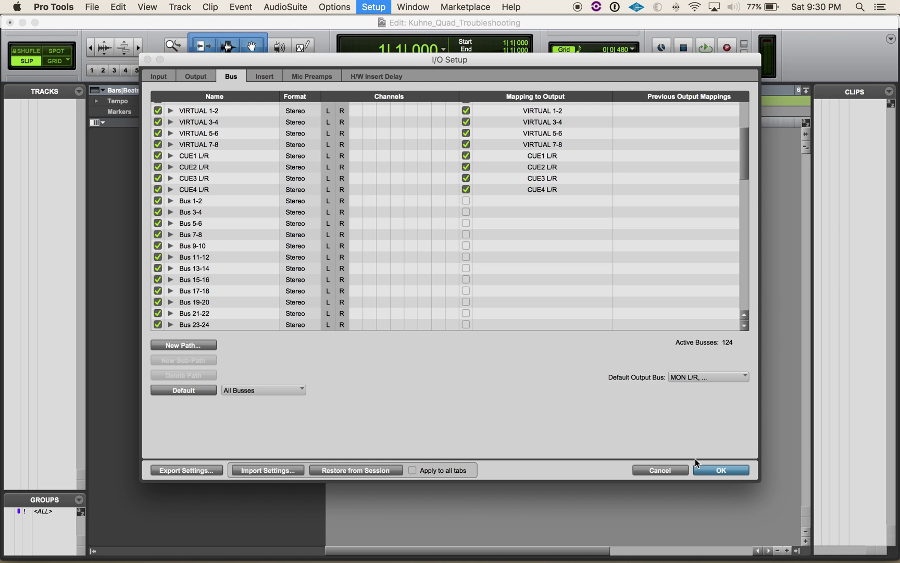
Close I/O Setup and create 18 tracks: 3 stereo audio, 3 aux inputs, then batches of 10 and 2.
{"action": "left_click", "coordinate": [716, 471]}
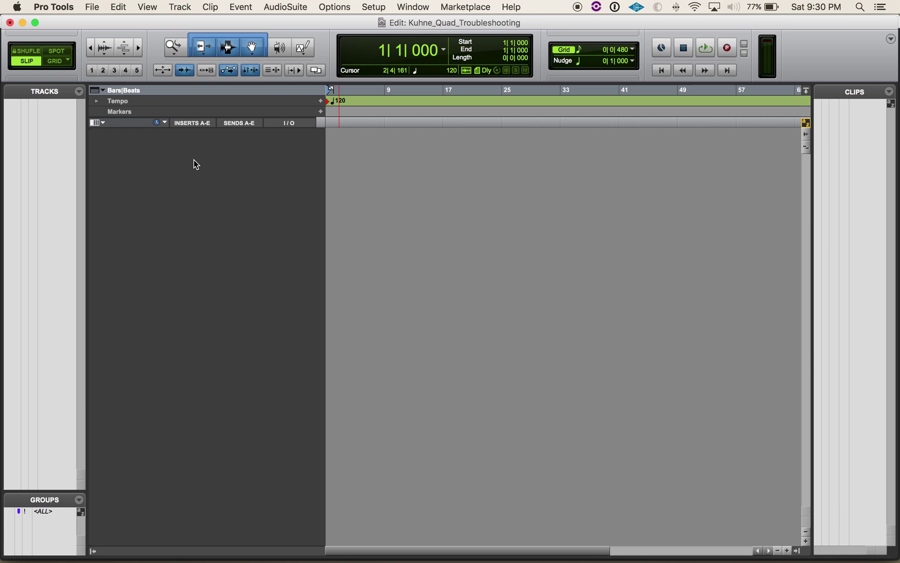
{"action": "key", "text": "super+shift+n"}
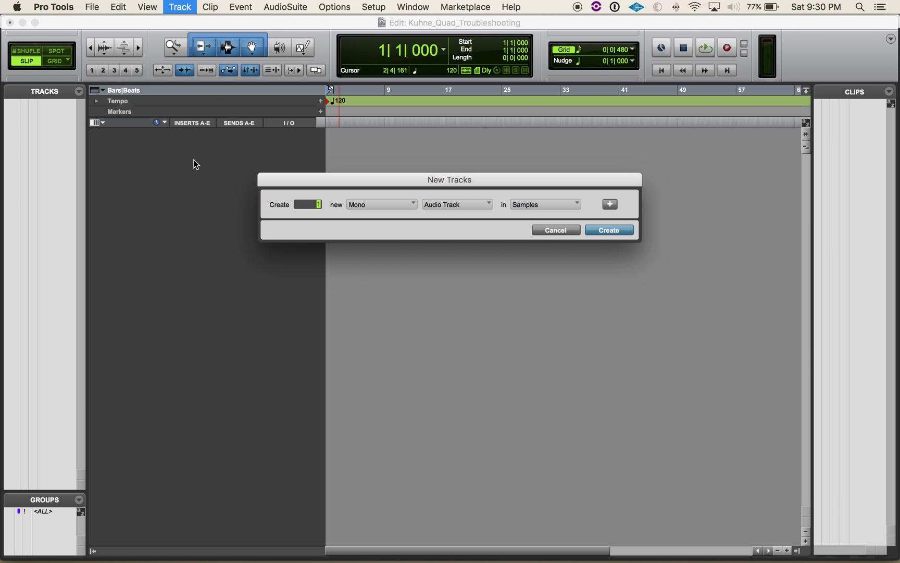
{"action": "key", "text": "super+Right"}
{"action": "type", "text": "3"}
{"action": "key", "text": "super+shift+Down"}
{"action": "key", "text": "super+Down"}
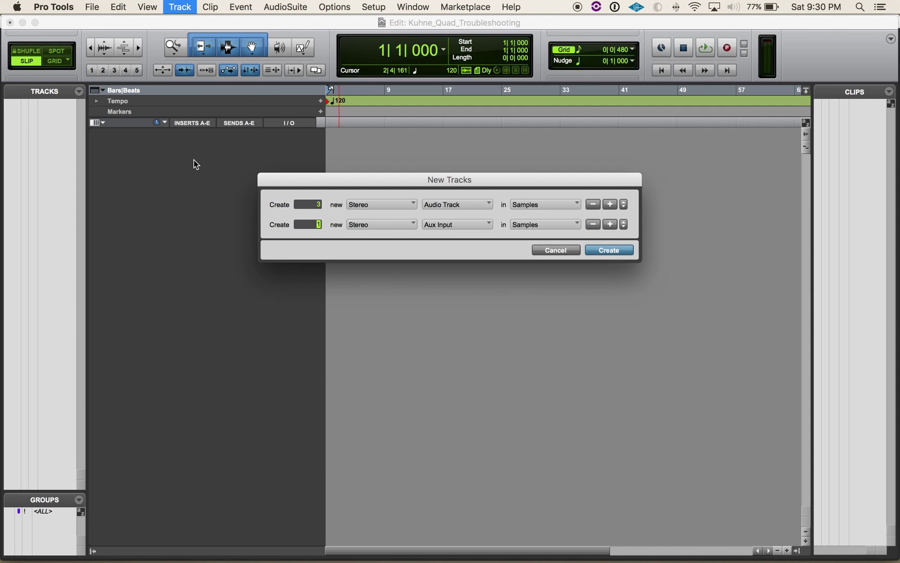
{"action": "type", "text": "3"}
{"action": "key", "text": "super+shift+Down"}
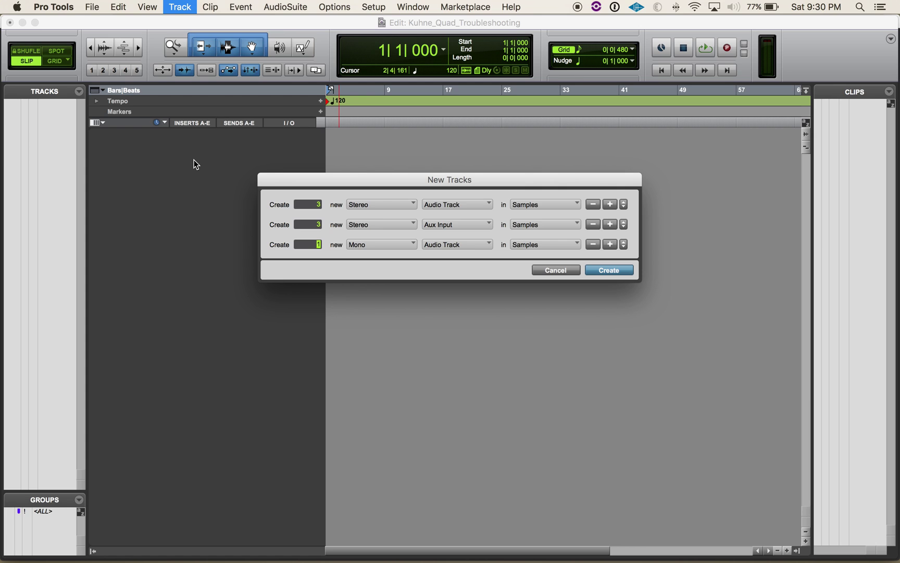
{"action": "type", "text": "10"}
{"action": "key", "text": "super+shift+Down"}
{"action": "key", "text": "super+Right"}
{"action": "type", "text": "2"}
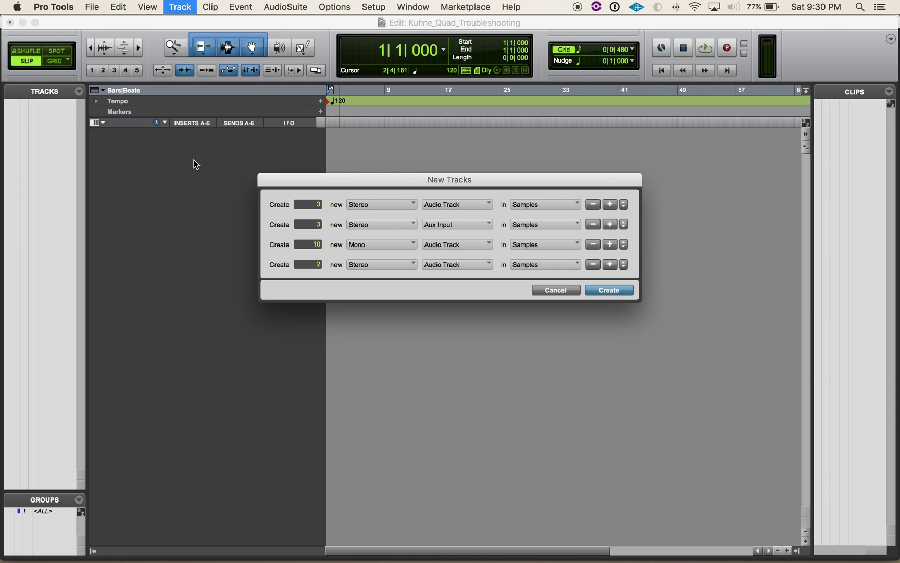
{"action": "key", "text": "Return"}
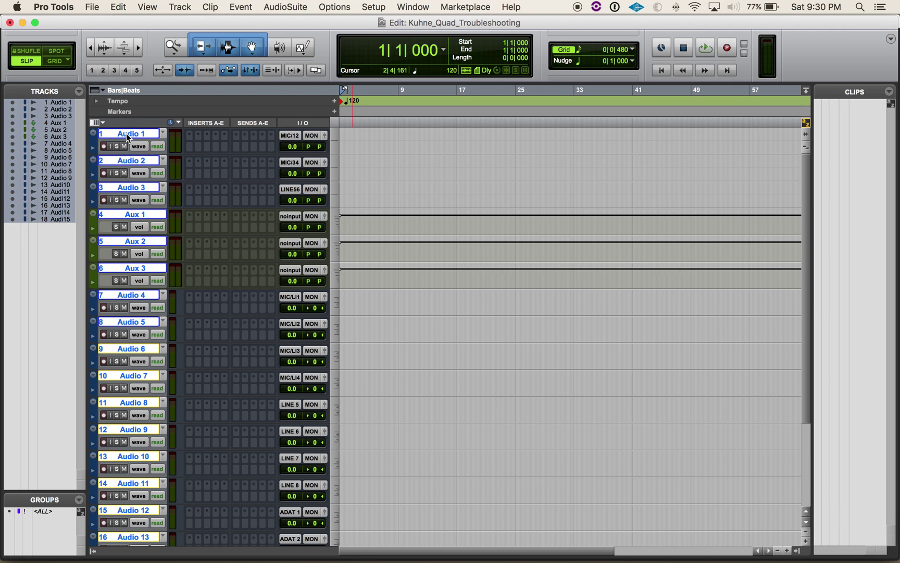
Rename Audio 1–3 to StMixdown, QuadFrontBounce and QuadRearBounce.
{"action": "double_click", "coordinate": [128, 138]}
{"action": "type", "text": "A"}
{"action": "key", "text": "BackSpace"}
{"action": "type", "text": "StMixdown"}
{"action": "key", "text": "super+Right"}
{"action": "type", "text": "QuadFront"}
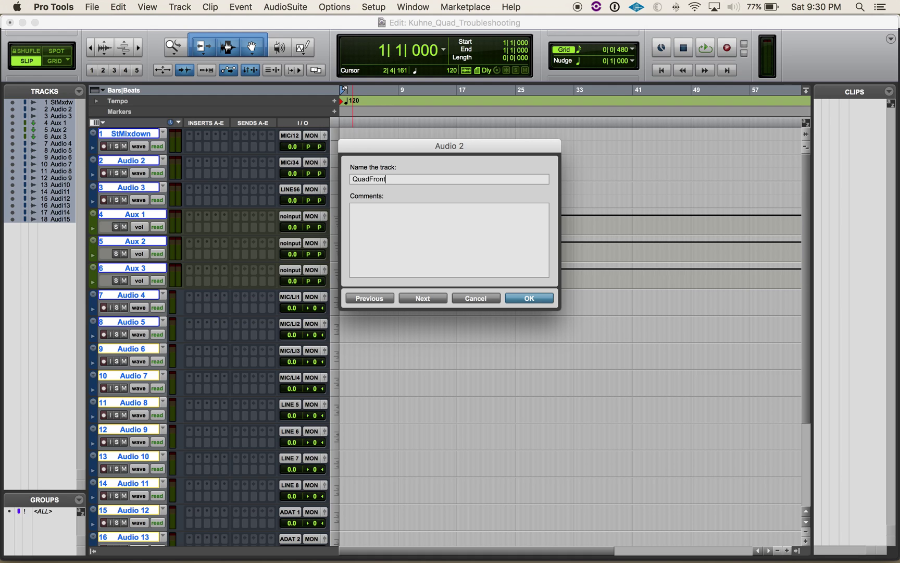
{"action": "type", "text": "Bounce"}
{"action": "key", "text": "super+Right"}
{"action": "type", "text": "QuadRearBounce"}
{"action": "key", "text": "super+Right"}
Rename the three aux tracks StMixBus, QuadFront and QuadREar.
{"action": "type", "text": "S"}
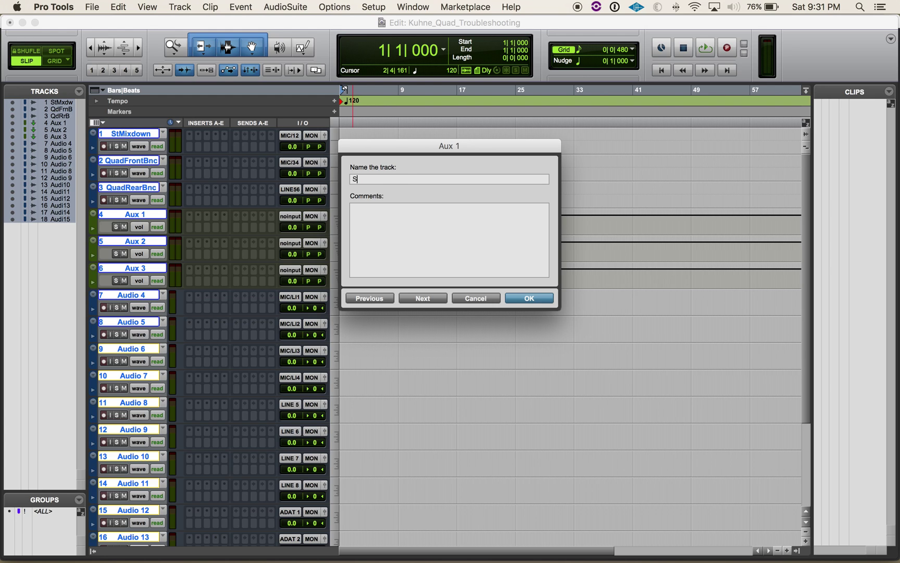
{"action": "type", "text": "tMixBus"}
{"action": "key", "text": "super+Right"}
{"action": "type", "text": "QuadFront"}
{"action": "key", "text": "super+Right"}
{"action": "key", "text": "super+Right"}
{"action": "key", "text": "super+Left"}
{"action": "type", "text": "QuadREar"}
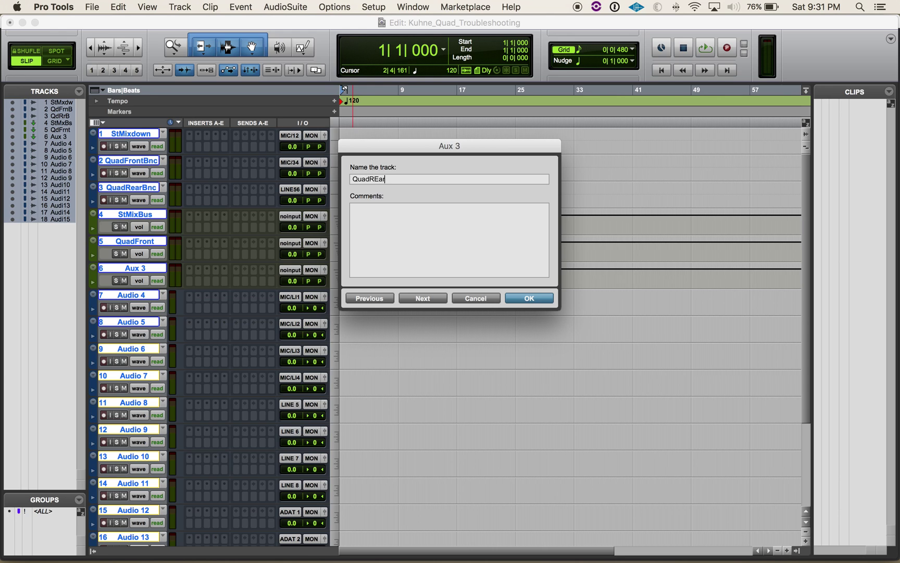
{"action": "key", "text": "Return"}
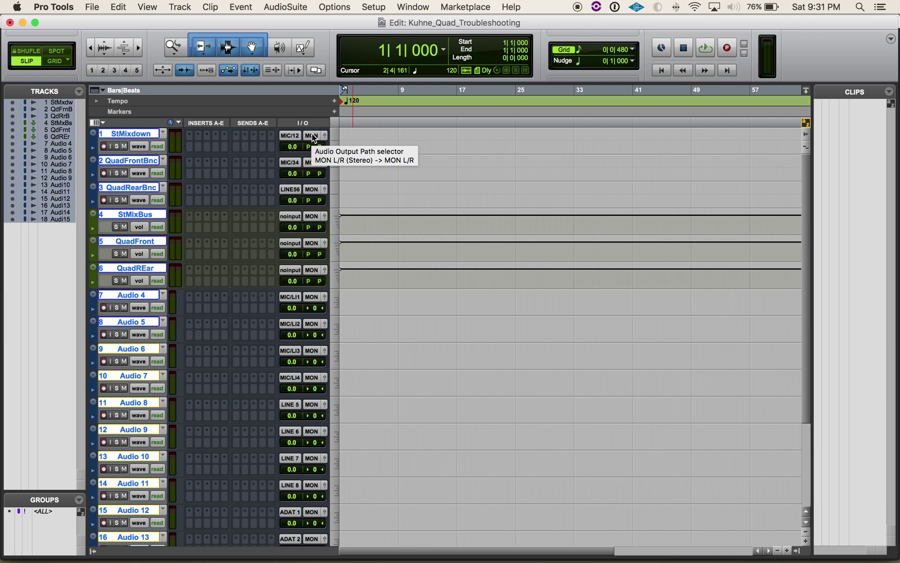
Select tracks Audio 4 through Audio 15 and give them orange from the Color Palette.
{"action": "left_click", "coordinate": [130, 297]}
{"action": "scroll", "coordinate": [130, 297], "scroll_direction": "down", "scroll_amount": 5}
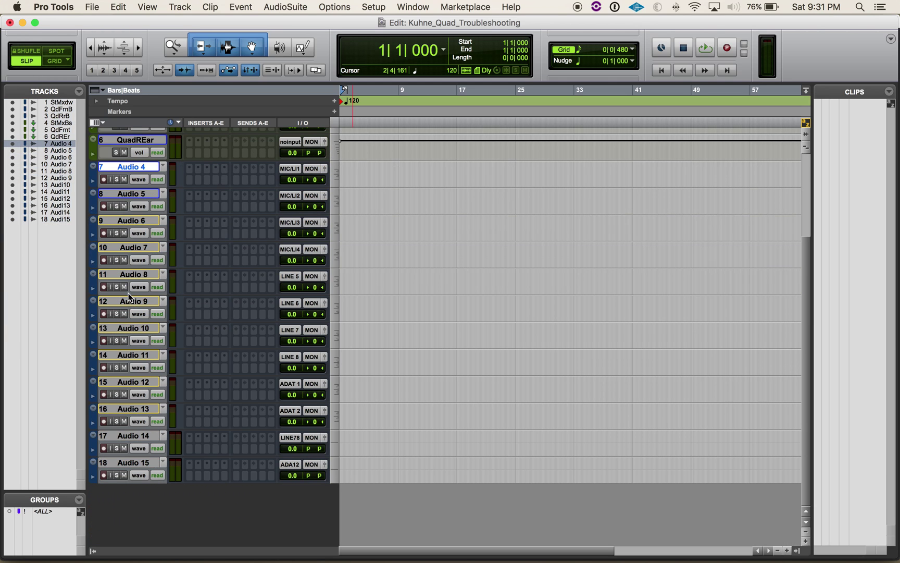
{"action": "left_click", "coordinate": [146, 461], "text": "shift"}
{"action": "double_click", "coordinate": [94, 477]}
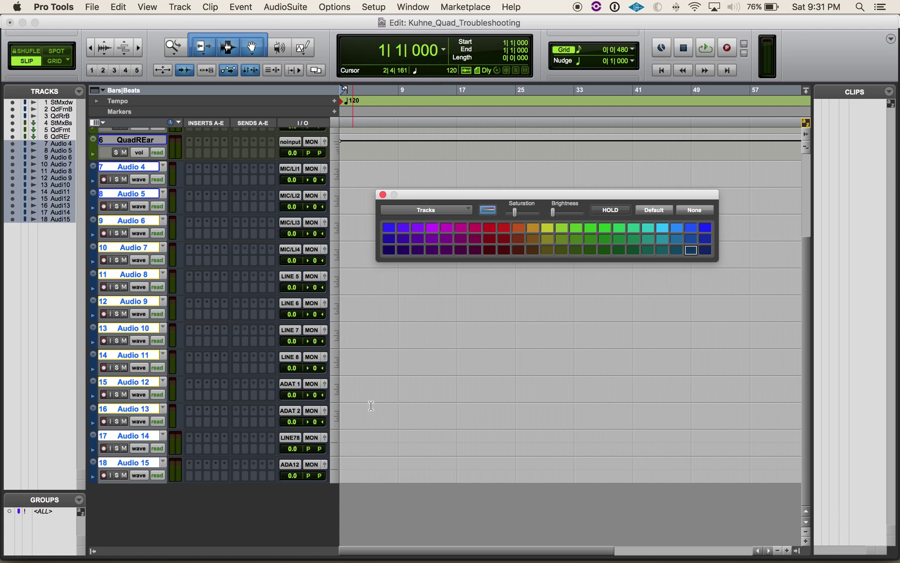
{"action": "left_click", "coordinate": [518, 229]}
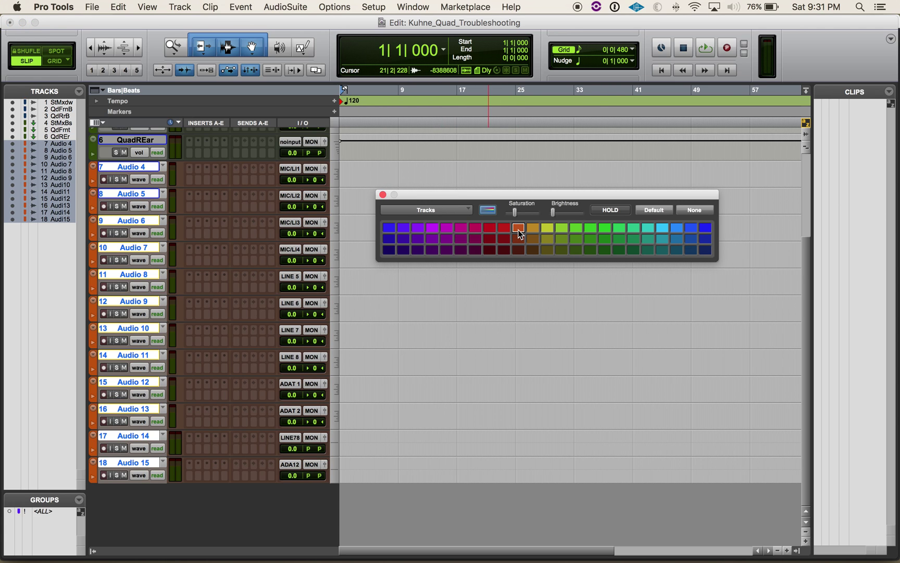
{"action": "left_click", "coordinate": [382, 195]}
{"action": "scroll", "coordinate": [147, 266], "scroll_direction": "up", "scroll_amount": 5}
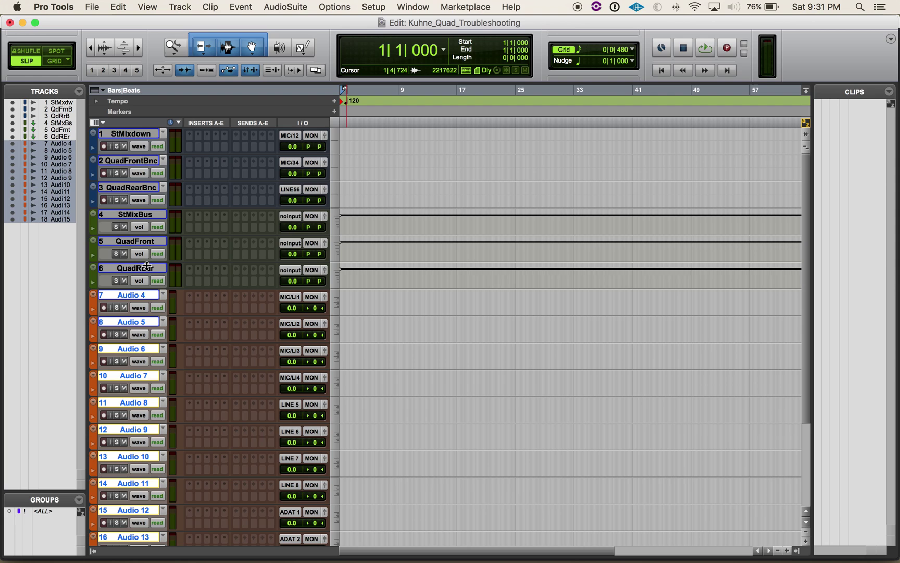
Make the StMixBus, QuadFront and QuadREar aux tracks solo safe.
{"action": "left_click", "coordinate": [110, 213]}
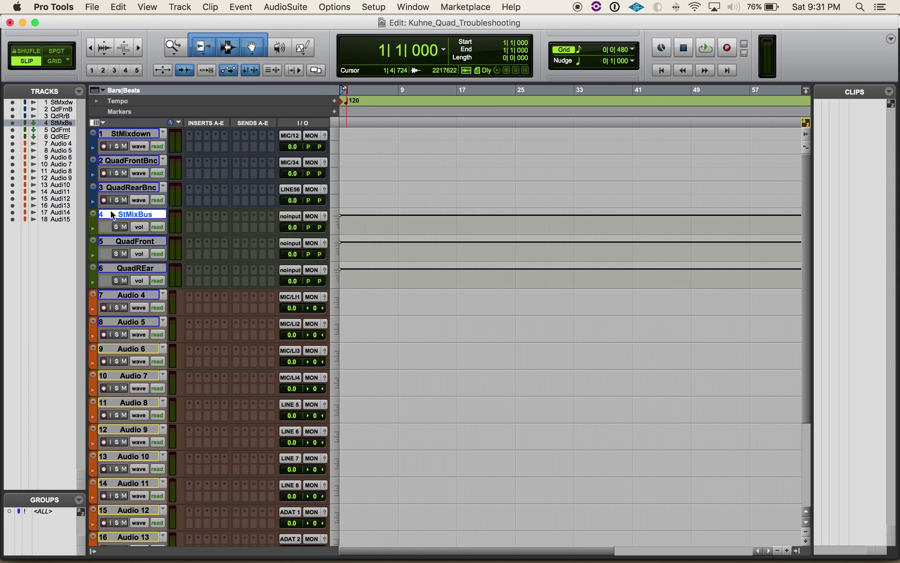
{"action": "left_click", "coordinate": [133, 271], "text": "shift"}
{"action": "left_click", "coordinate": [119, 228], "text": "alt+shift+super"}
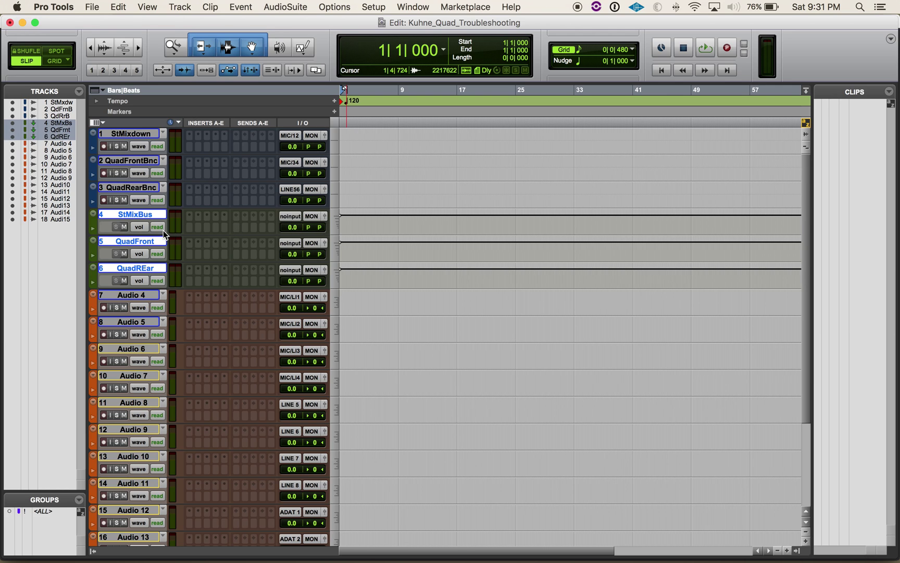
Set the three aux track inputs to Bus 1-2, Bus 3-4 and Bus 5-6.
{"action": "left_click", "coordinate": [129, 212]}
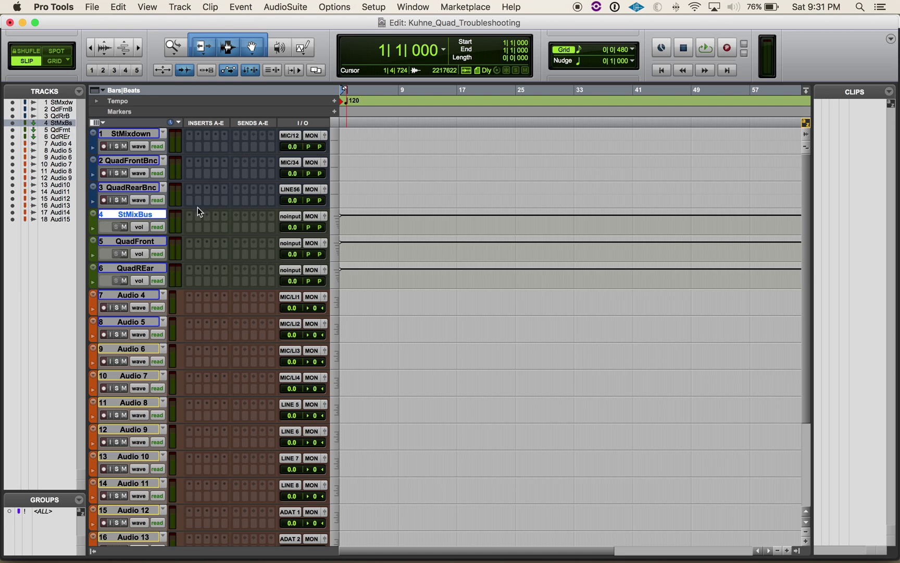
{"action": "left_click", "coordinate": [144, 269], "text": "shift"}
{"action": "left_click", "coordinate": [289, 216]}
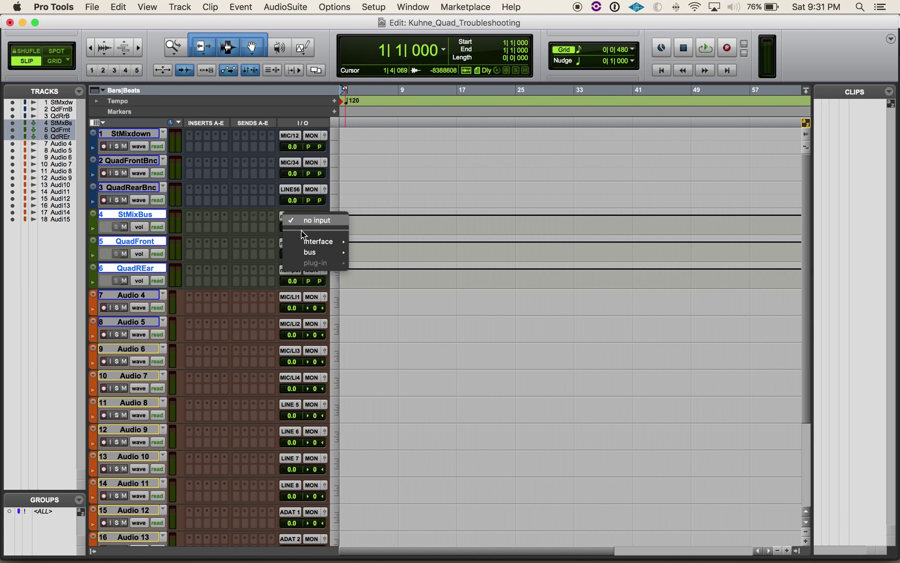
{"action": "mouse_move", "coordinate": [312, 253]}
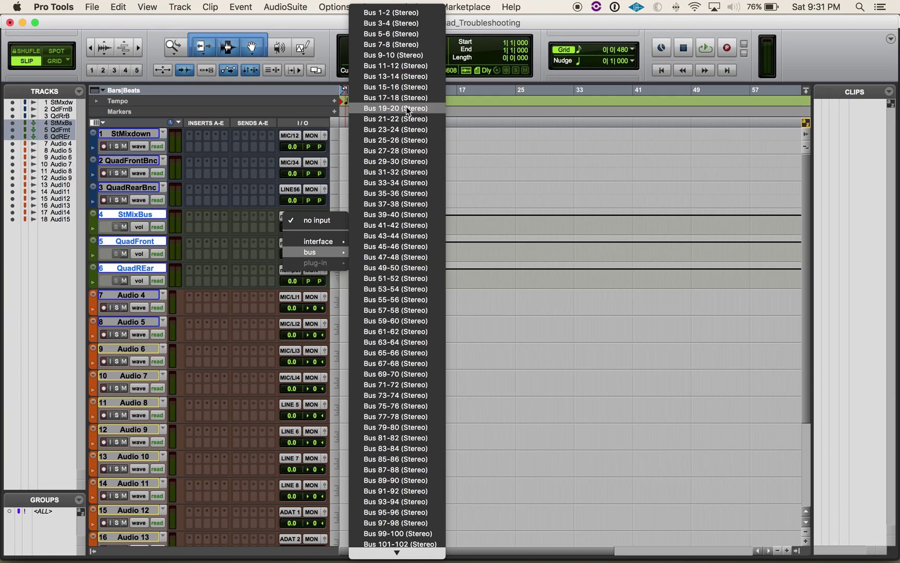
{"action": "left_click", "coordinate": [388, 13], "text": "alt+shift+super"}
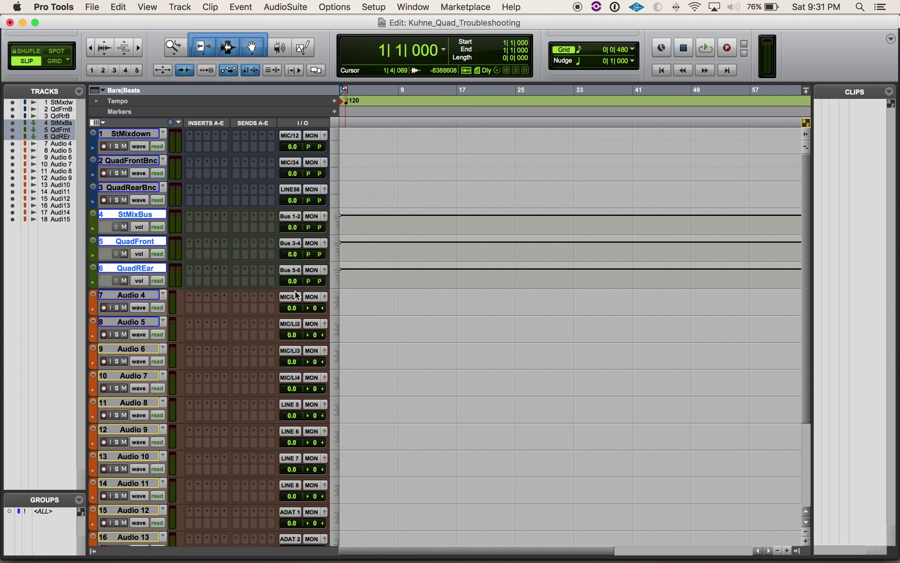
{"action": "left_click", "coordinate": [123, 217]}
Mute the StMixBus aux track, leaving QuadFront and QuadREar unmuted.
{"action": "left_click", "coordinate": [134, 241]}
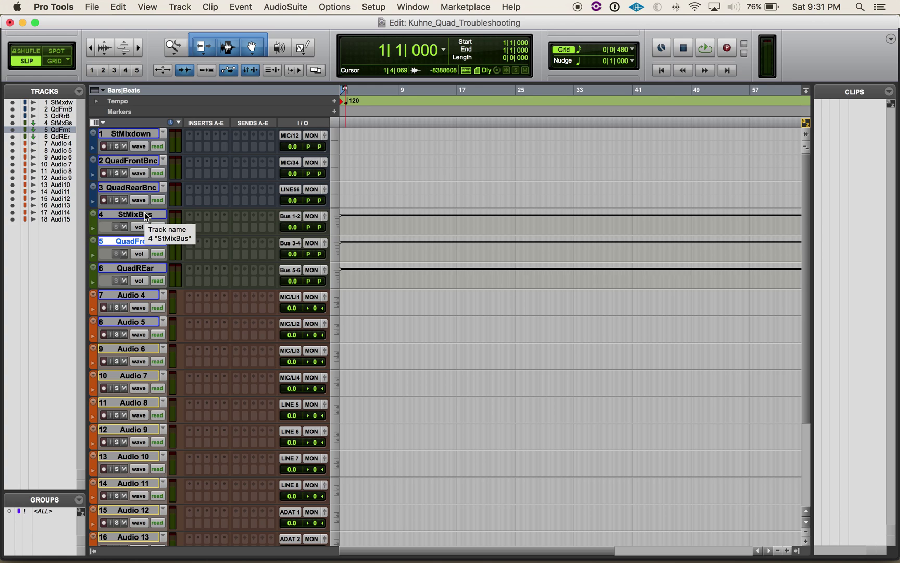
{"action": "left_click", "coordinate": [143, 269]}
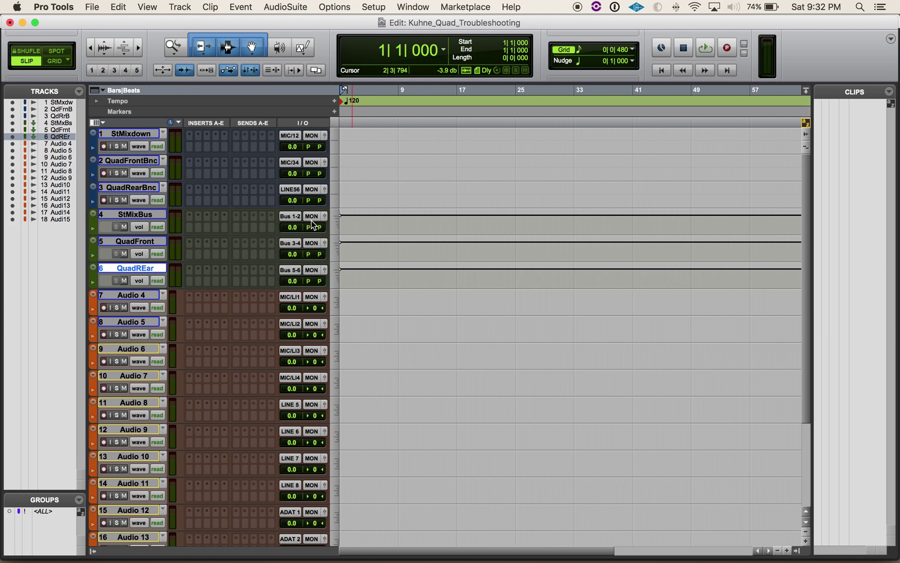
{"action": "left_click", "coordinate": [125, 216]}
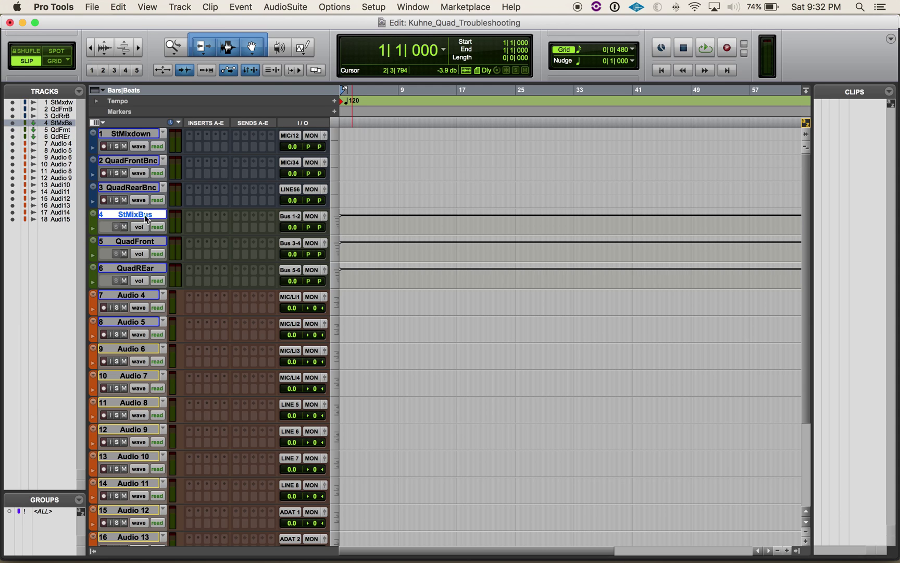
{"action": "left_click", "coordinate": [124, 226]}
{"action": "left_click", "coordinate": [307, 215]}
{"action": "left_click", "coordinate": [228, 220]}
{"action": "left_click", "coordinate": [133, 242]}
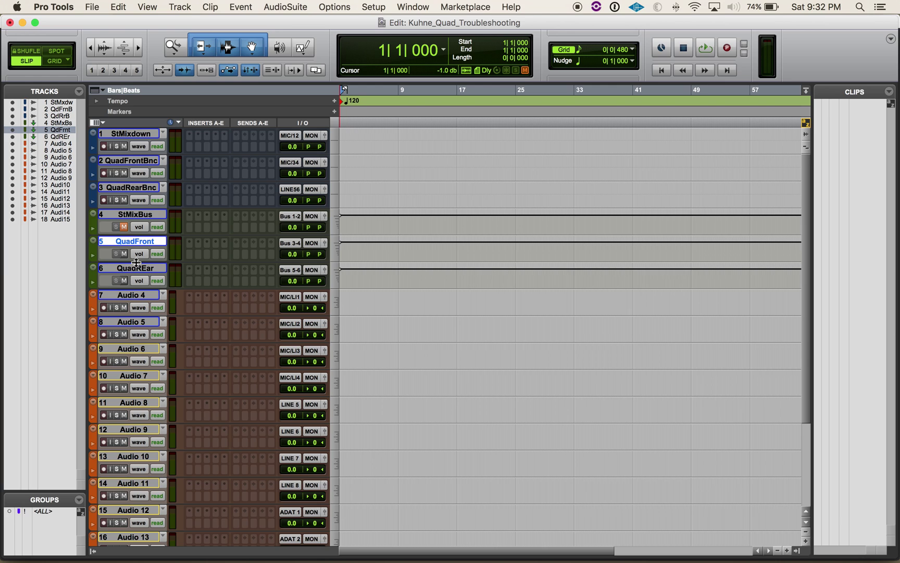
{"action": "left_click", "coordinate": [137, 267], "text": "shift"}
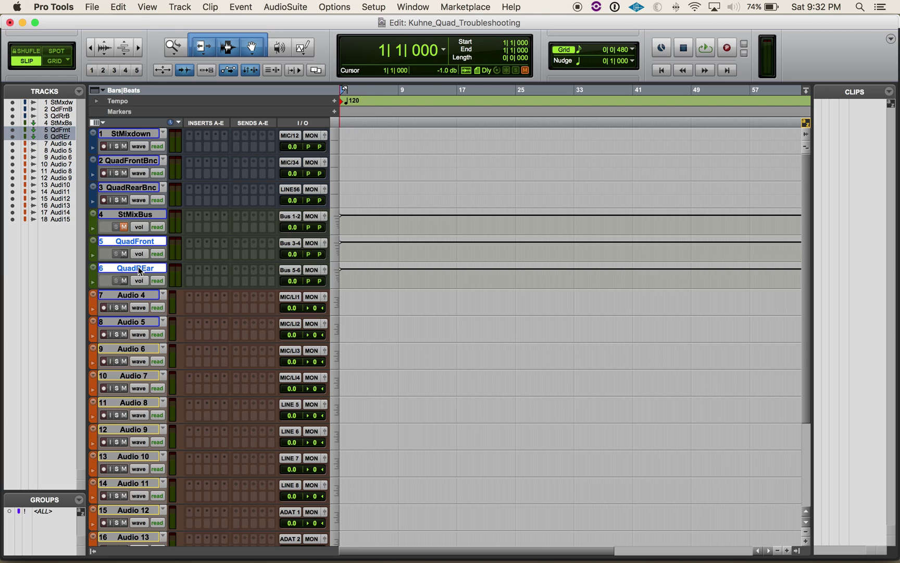
{"action": "left_click", "coordinate": [311, 244]}
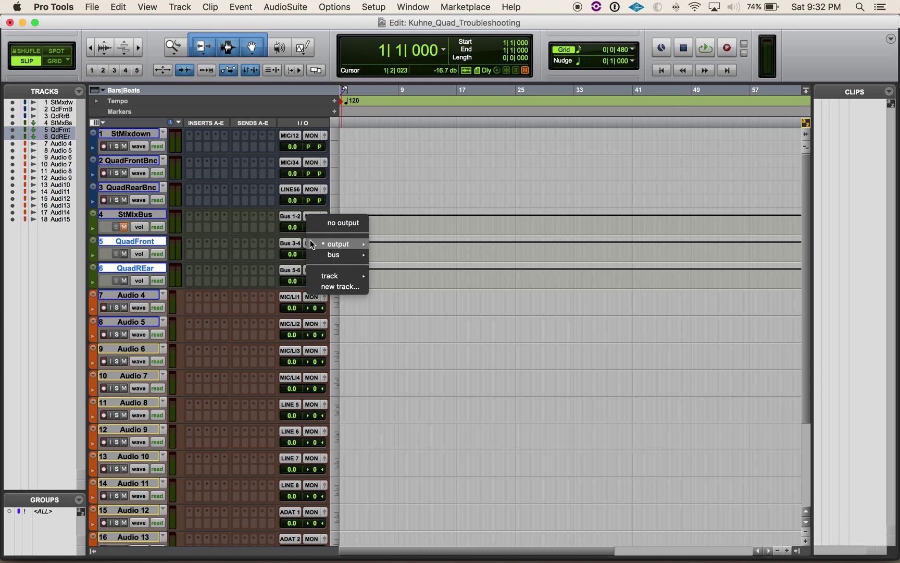
{"action": "mouse_move", "coordinate": [336, 244]}
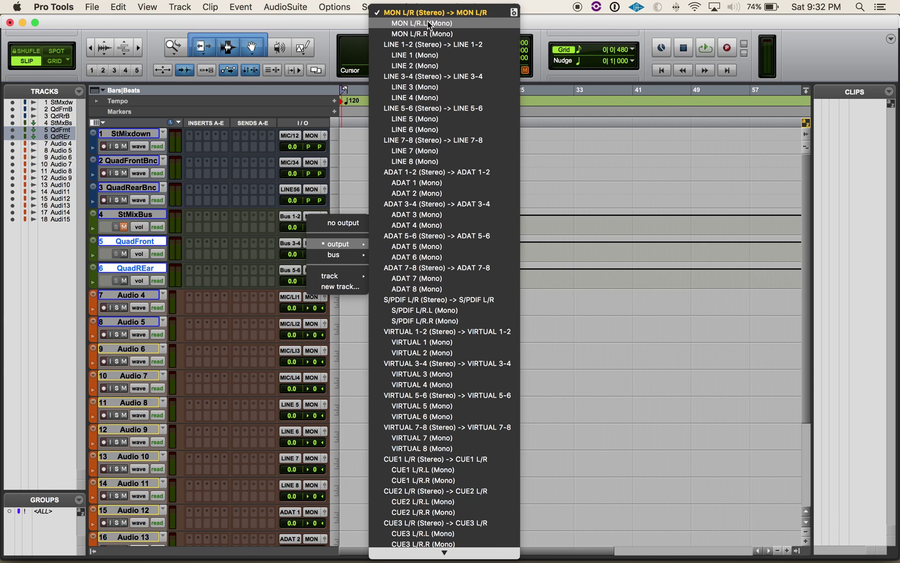
{"action": "left_click", "coordinate": [440, 224]}
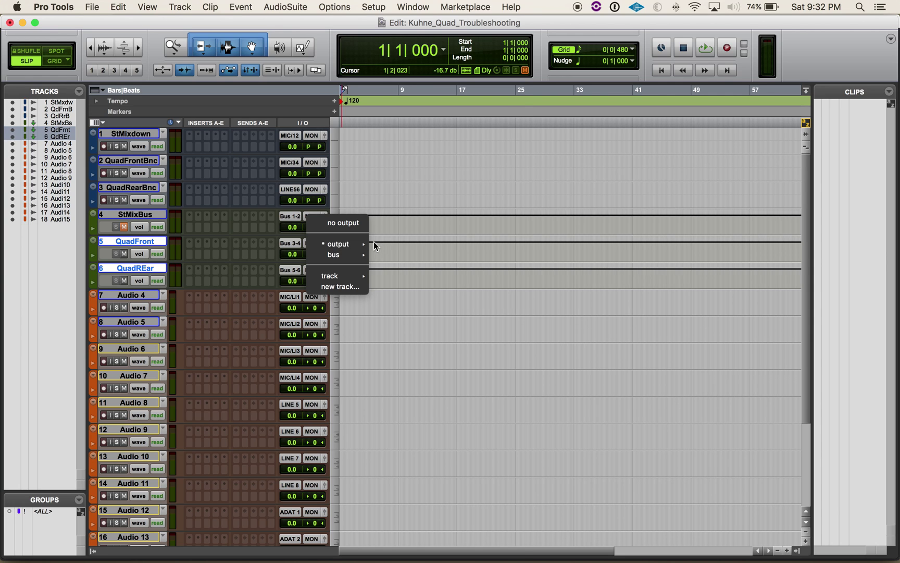
{"action": "mouse_move", "coordinate": [361, 244]}
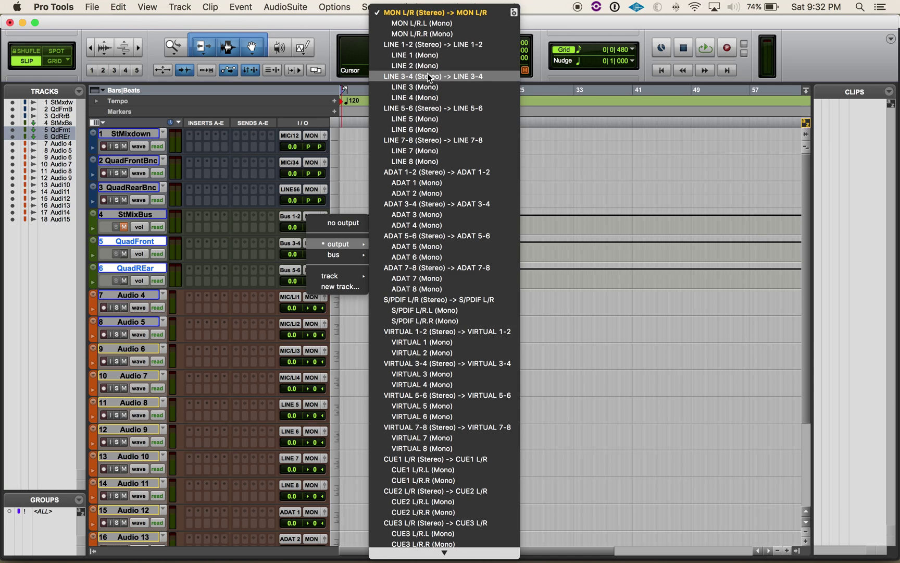
{"action": "left_click", "coordinate": [274, 112]}
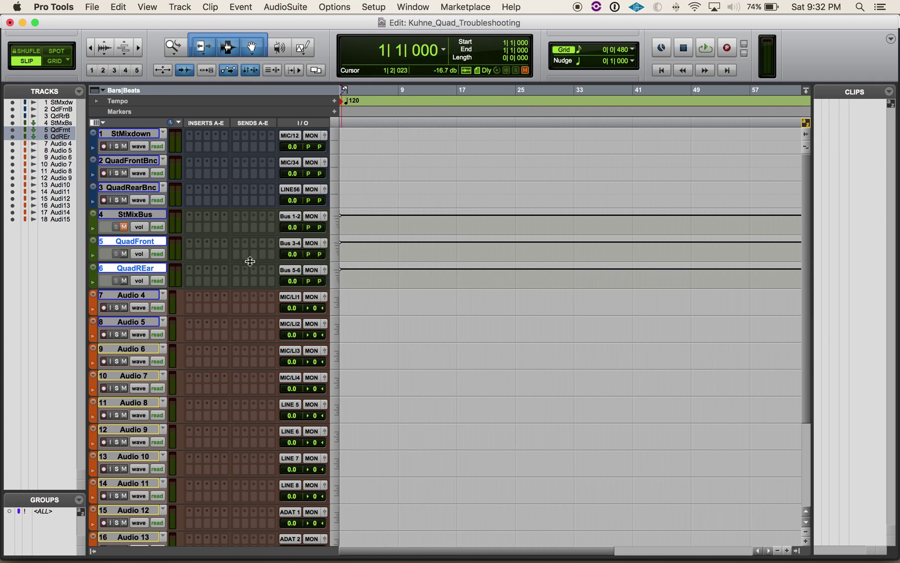
{"action": "left_click", "coordinate": [311, 248]}
Send QuadFront's output to LINE 1-2 and add a second bus output.
{"action": "mouse_move", "coordinate": [328, 253]}
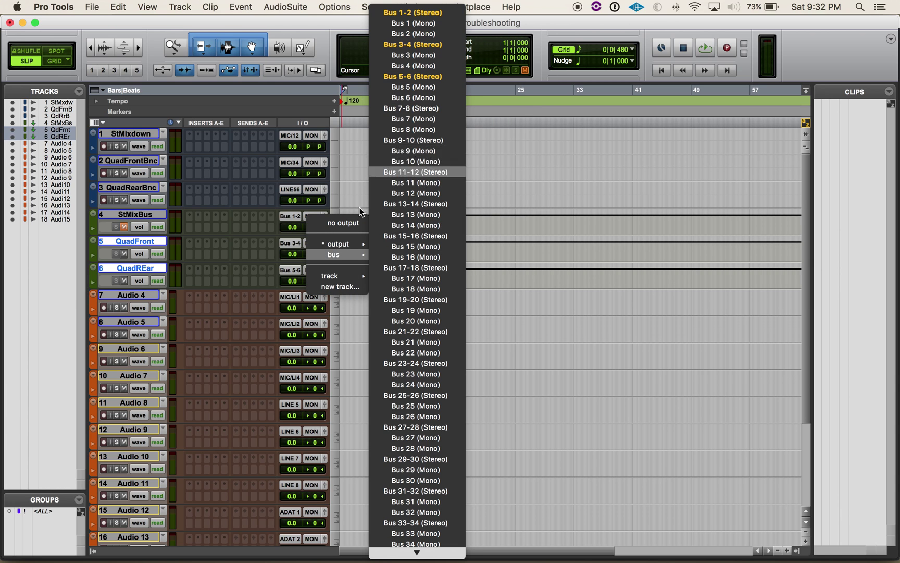
{"action": "left_click", "coordinate": [454, 45]}
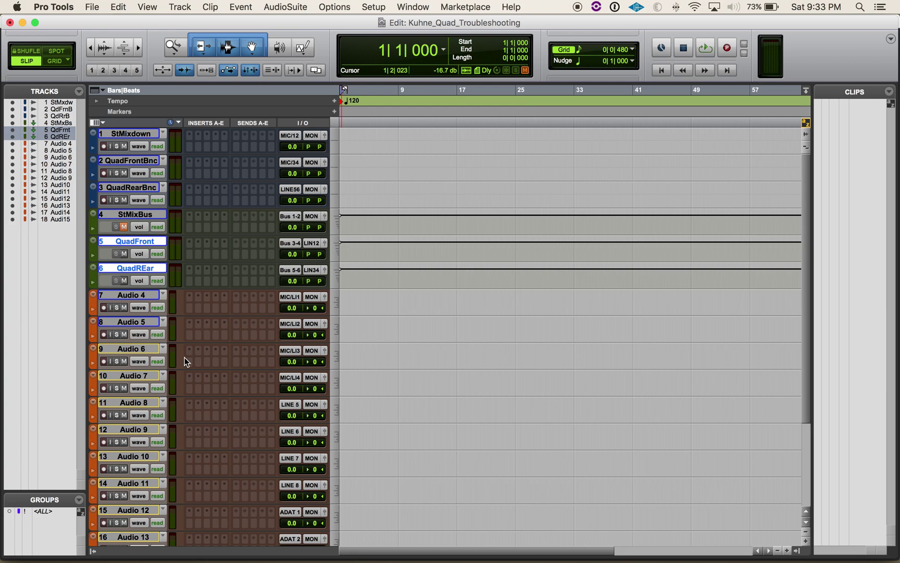
{"action": "left_click", "coordinate": [313, 247]}
{"action": "mouse_move", "coordinate": [338, 259]}
{"action": "left_click", "coordinate": [437, 15]}
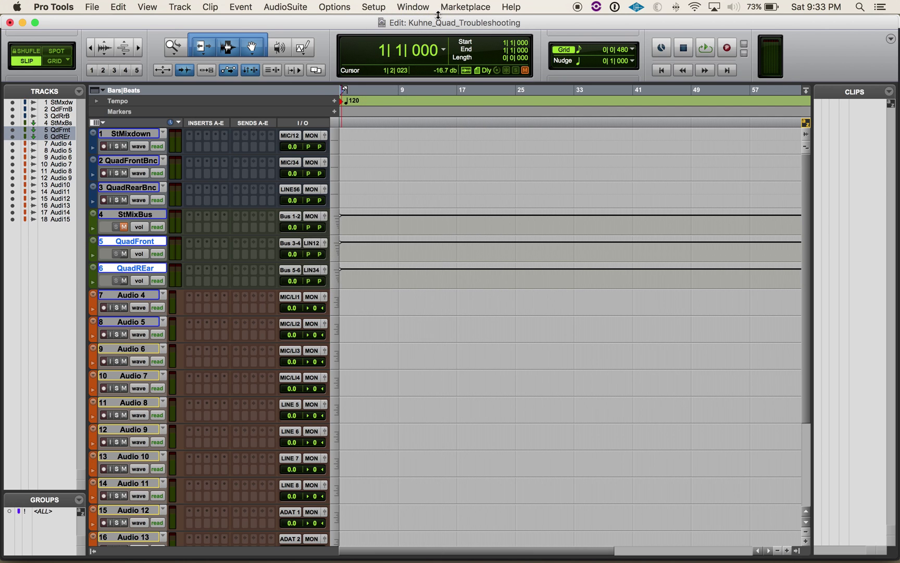
Add Bus 1-2 as an extra output on QuadREar.
{"action": "left_click", "coordinate": [315, 270]}
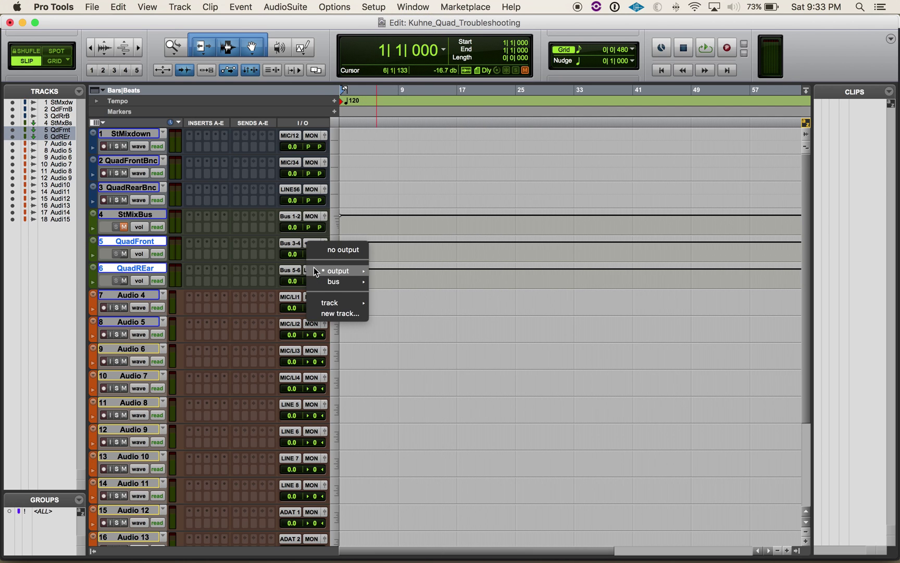
{"action": "mouse_move", "coordinate": [339, 281]}
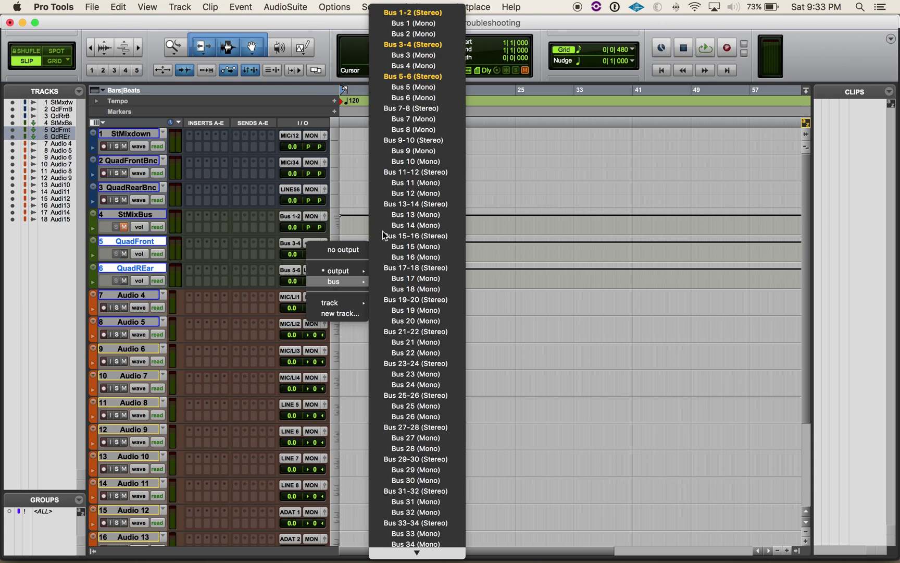
{"action": "left_click", "coordinate": [411, 12]}
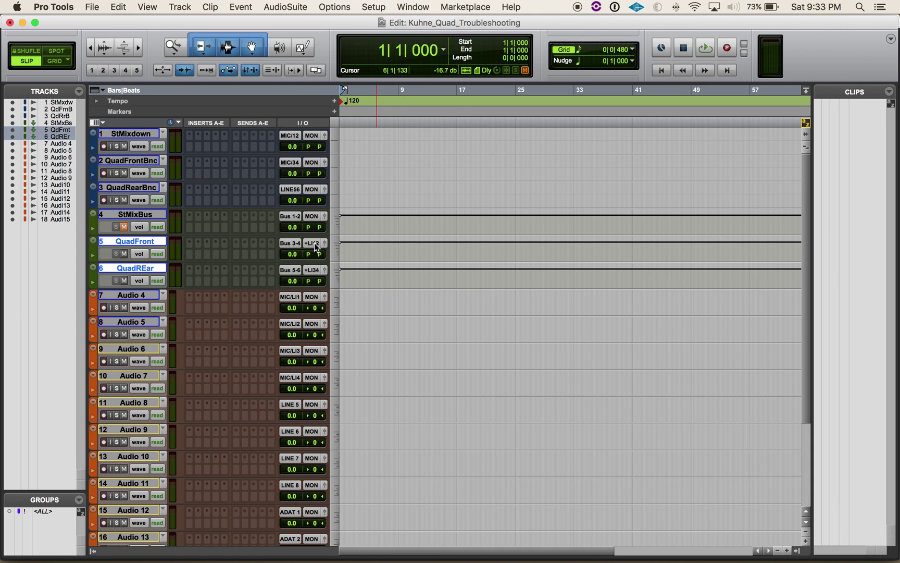